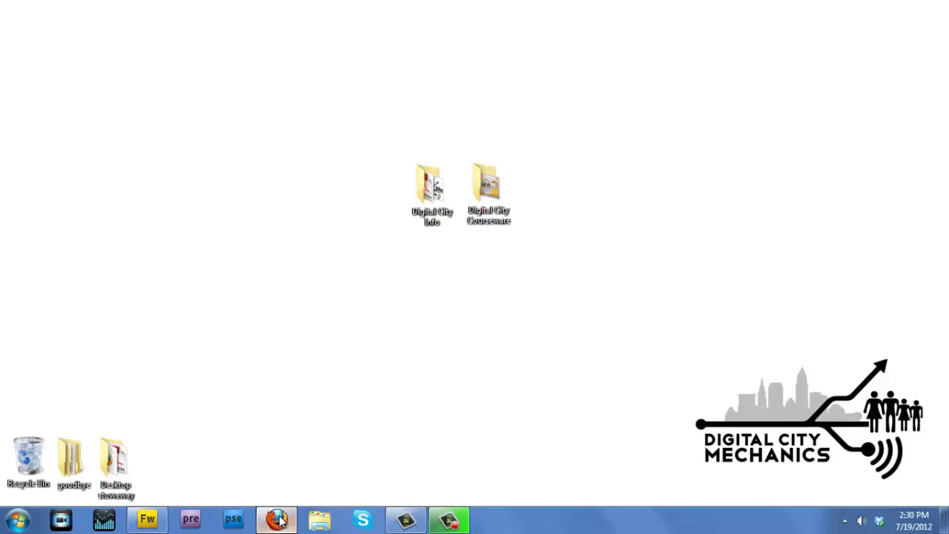
Step: Bring up Firefox from the taskbar showing the digitalcitytraining wiki FrontPage
click(268, 522)
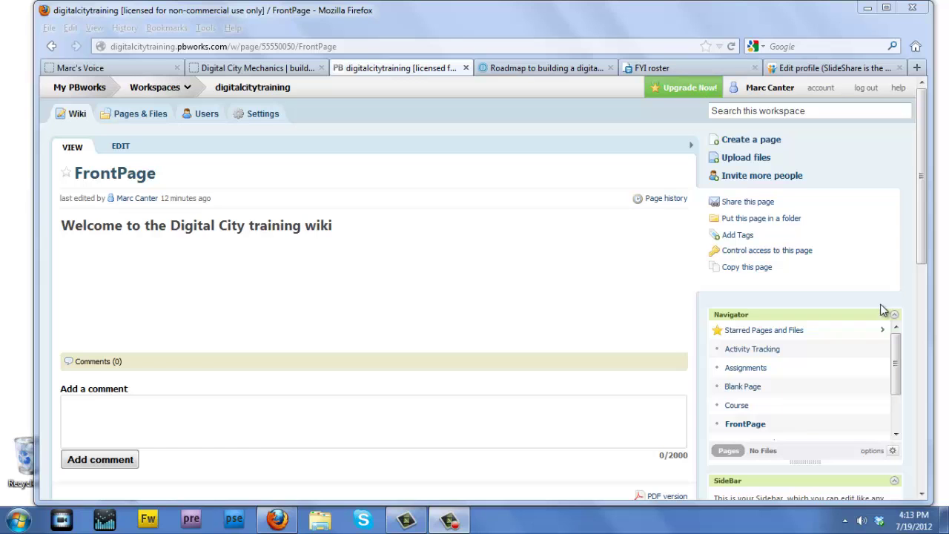
click(550, 68)
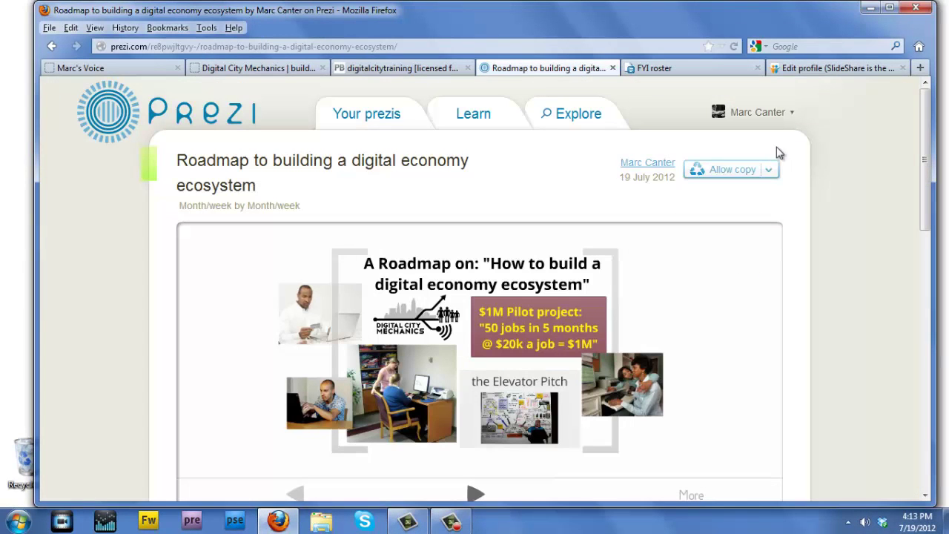
click(676, 65)
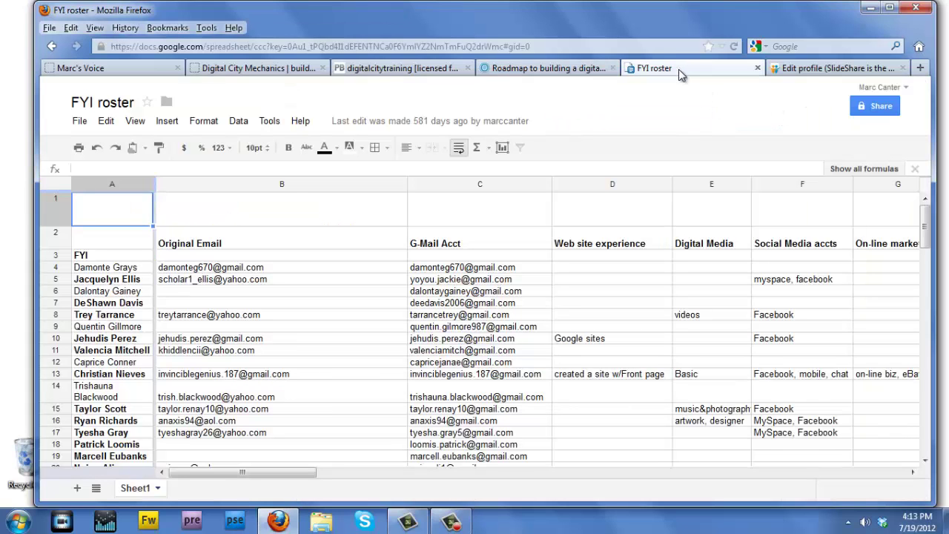
drag(247, 473, 218, 479)
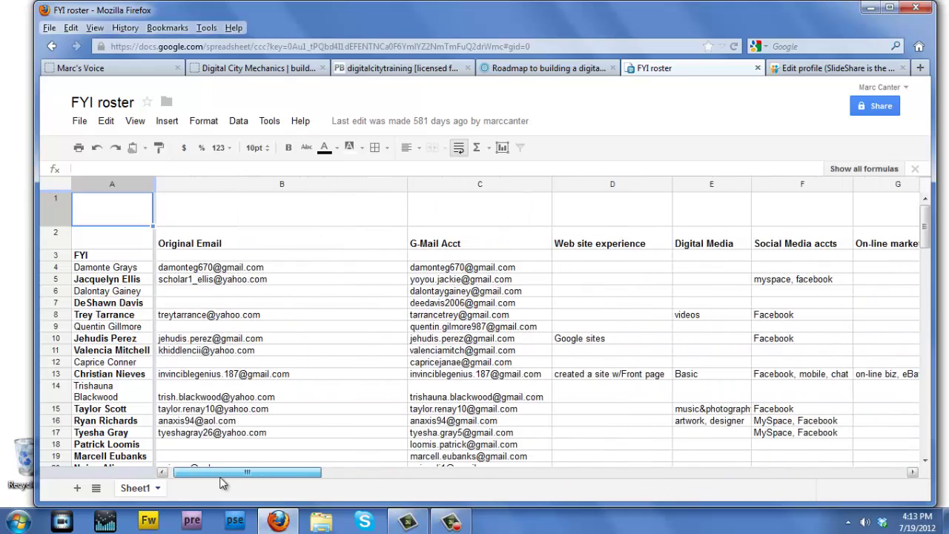
click(819, 68)
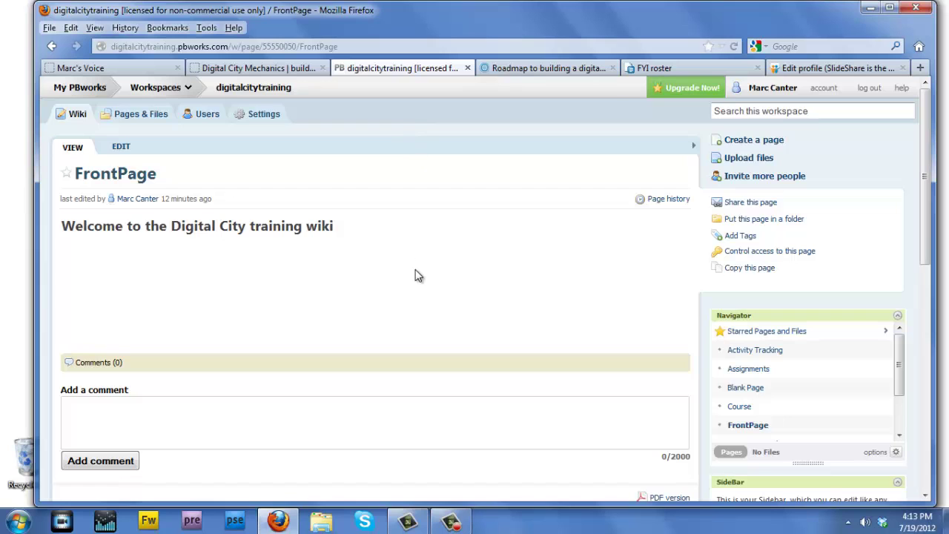
Step: Add an 'add text' line with 'text' in bold, then a selected 'Wiki page' line below
click(121, 148)
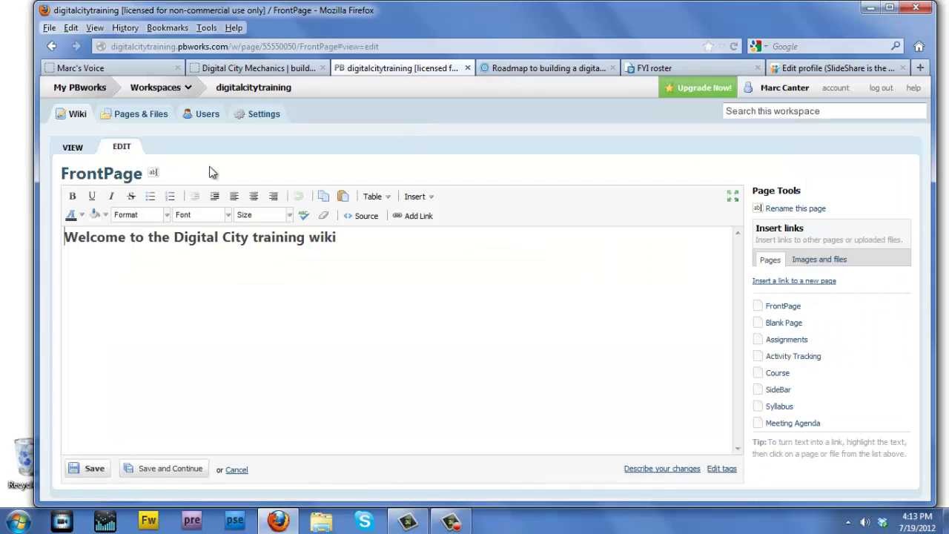
click(355, 236)
text(add text)
double_click(90, 265)
key(Return)
text(Wiki page)
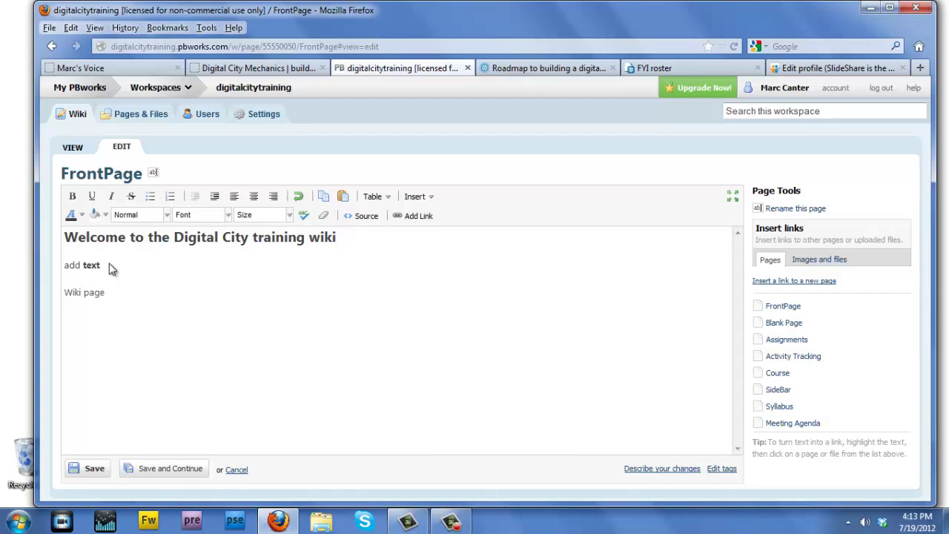
drag(107, 295, 59, 295)
Step: Link 'Wiki page' to a new page named 'Wiki page' and save the FrontPage
click(118, 291)
click(420, 216)
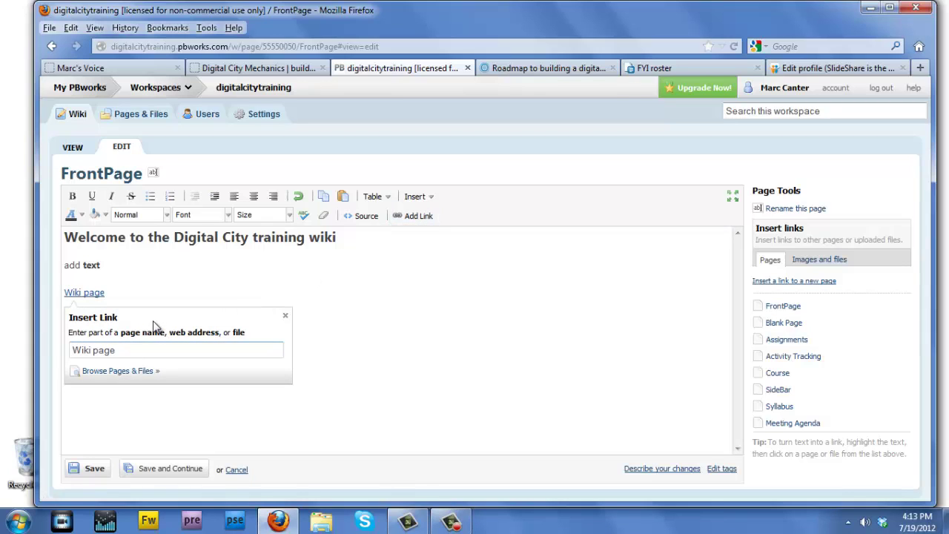
click(139, 374)
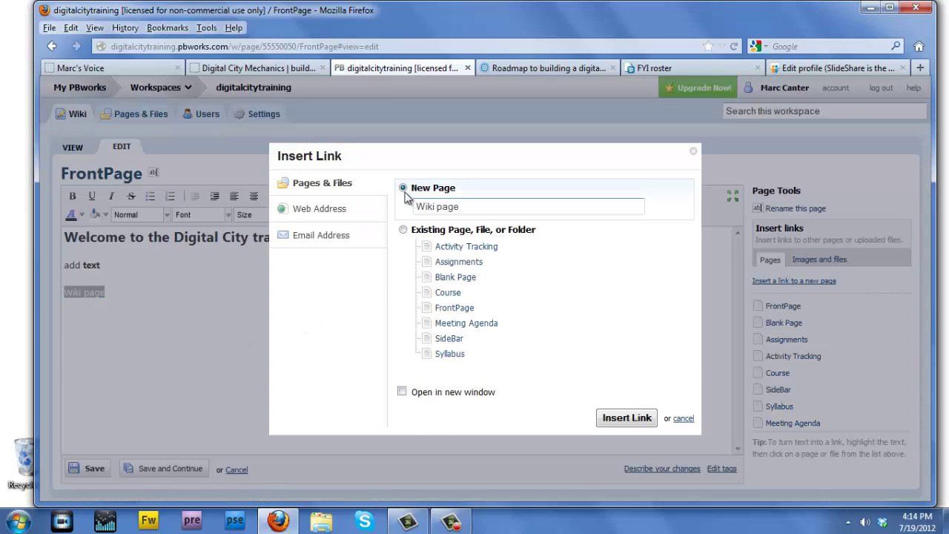
click(626, 418)
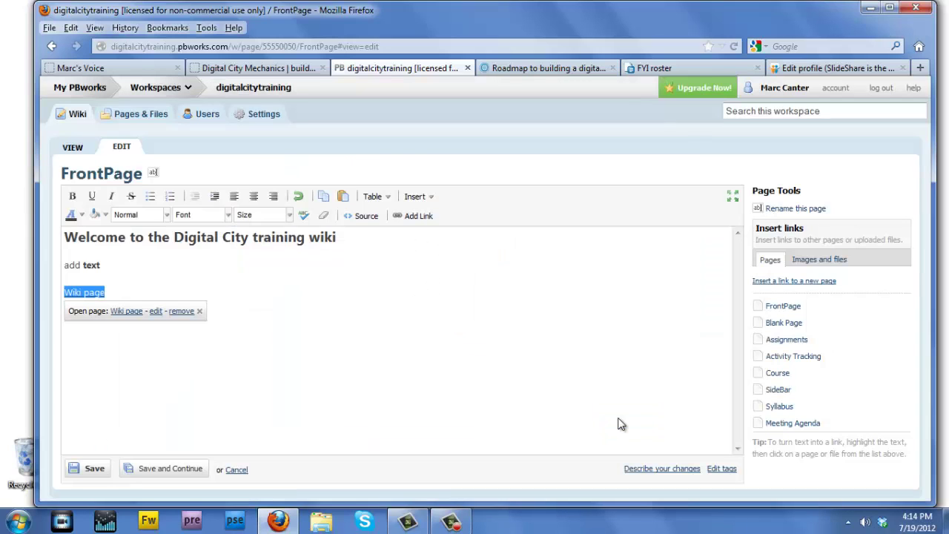
click(259, 313)
click(94, 470)
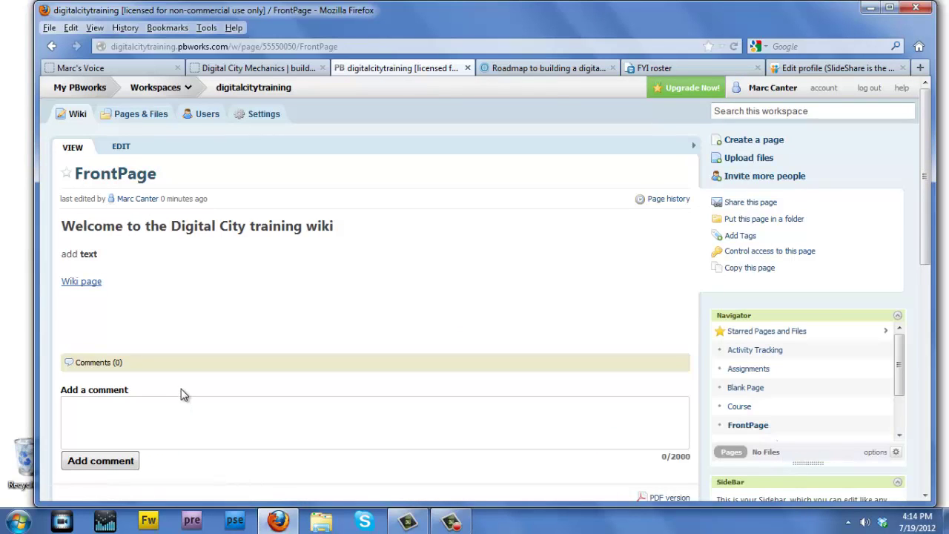
Step: Create 'Wiki page' with lines 'You're in a wiki page' and 'Full text editor', then save
click(93, 285)
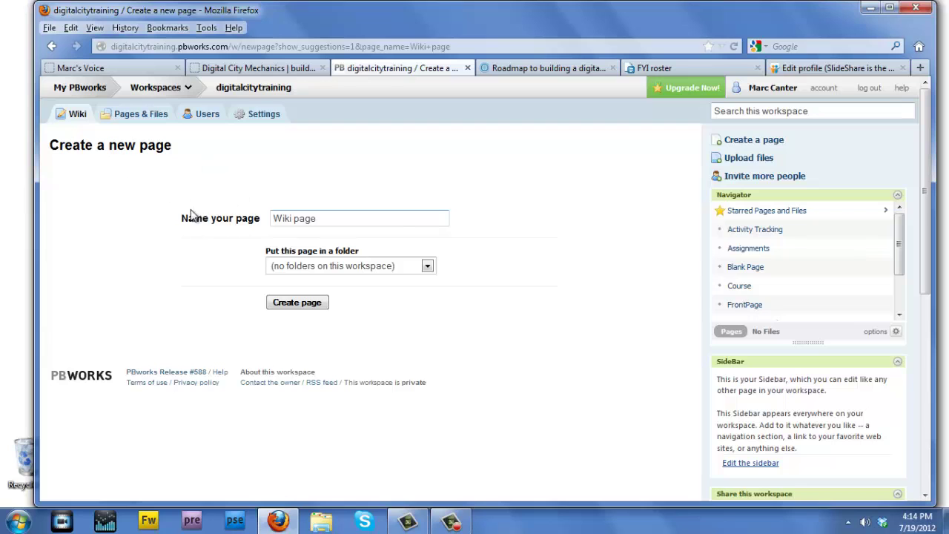
click(296, 304)
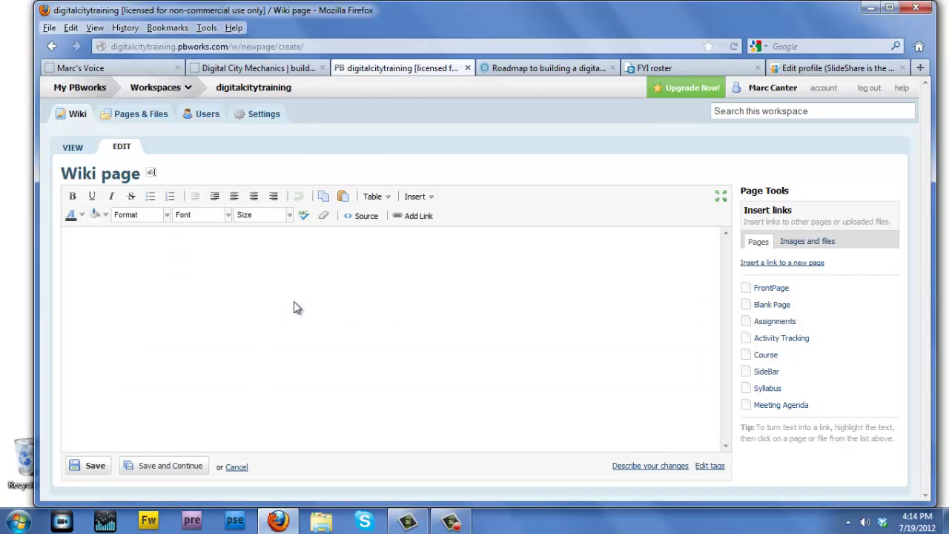
text(You're in w wiki page)
double_click(108, 233)
text(a)
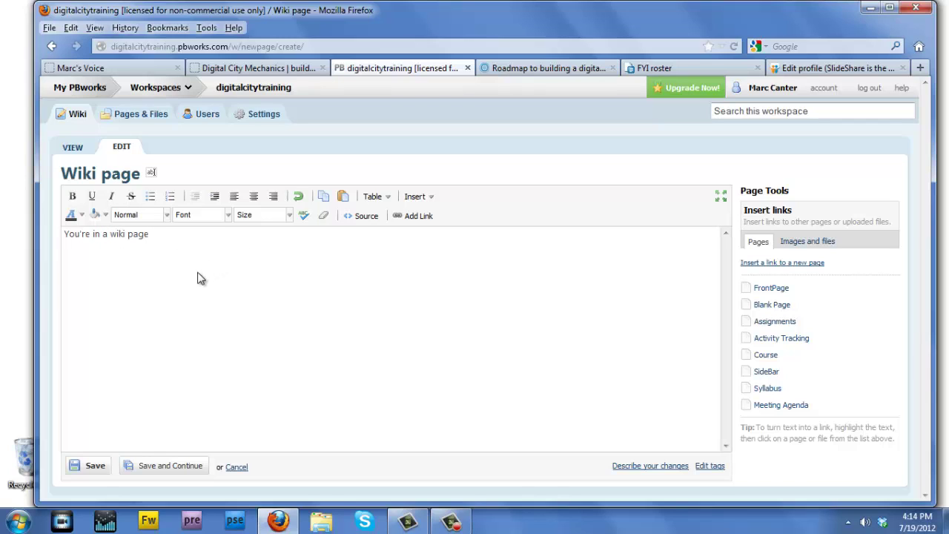
key(Return)
text(Full text editor)
click(91, 467)
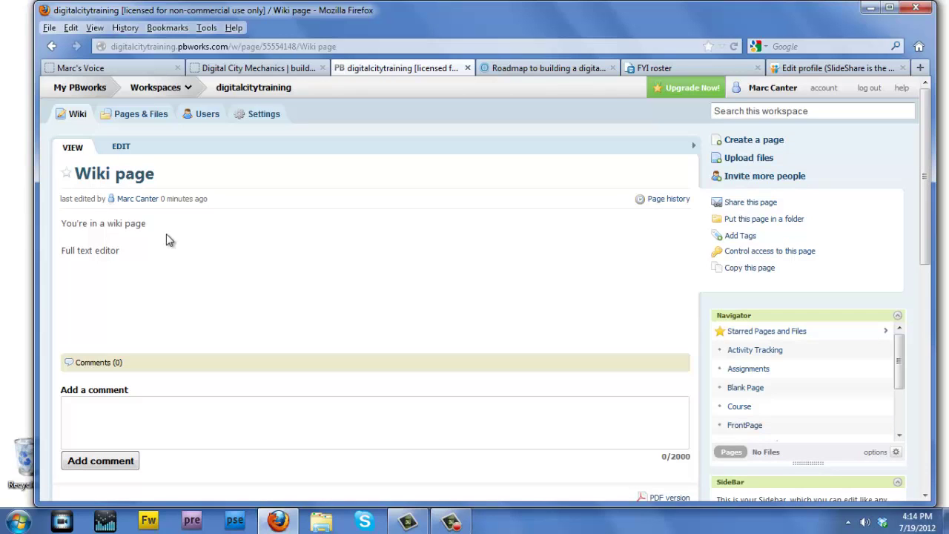
Step: Return to the FrontPage and reopen it in the page editor
click(78, 116)
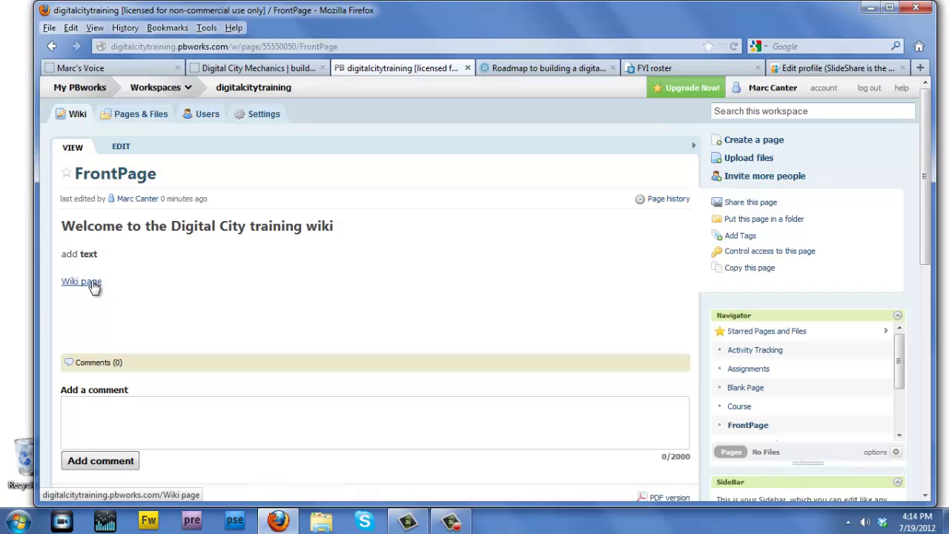
click(94, 288)
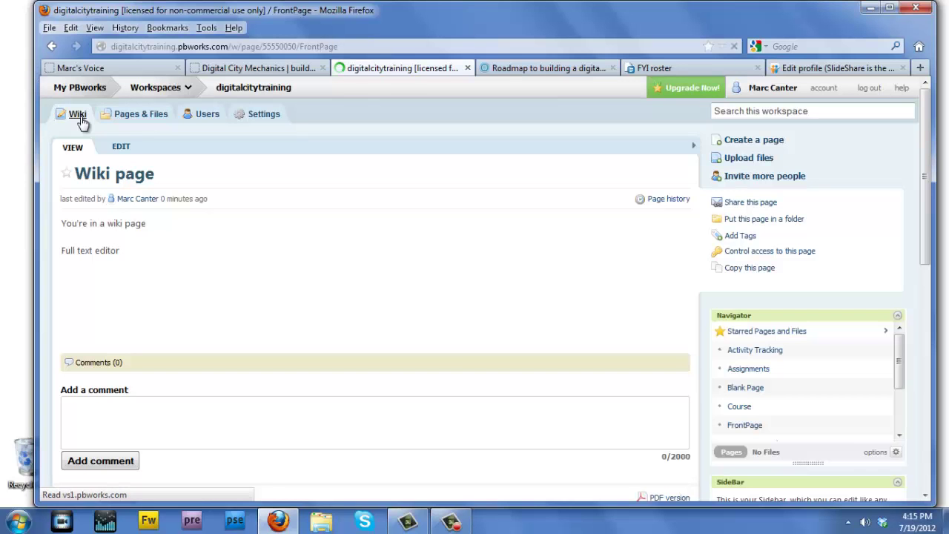
click(121, 148)
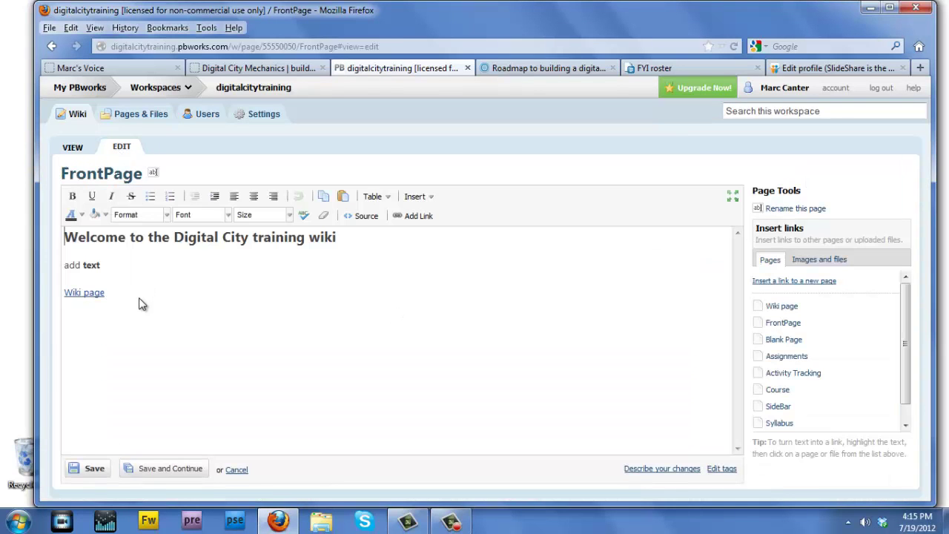
Step: Add a 'Marc's Voice' line under the Wiki page link and begin linking it
click(123, 301)
click(121, 295)
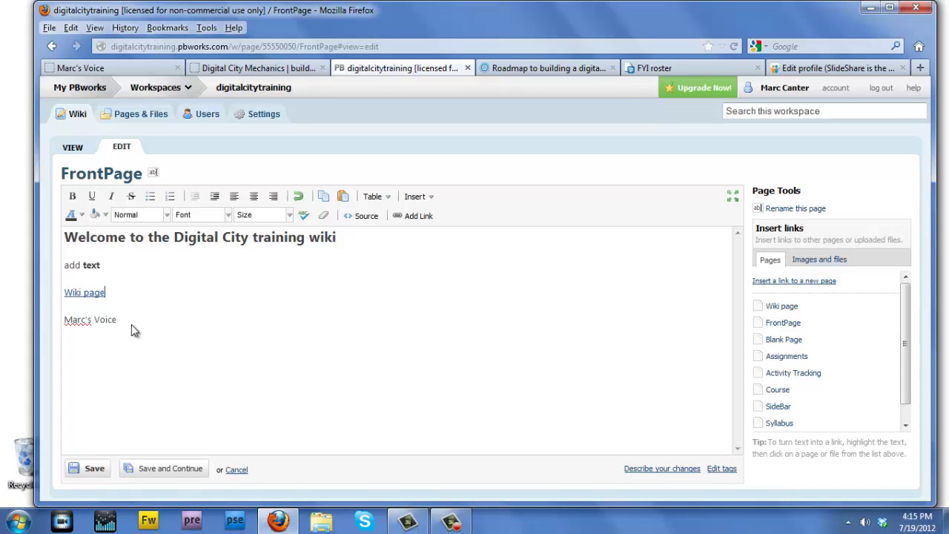
drag(116, 321, 57, 324)
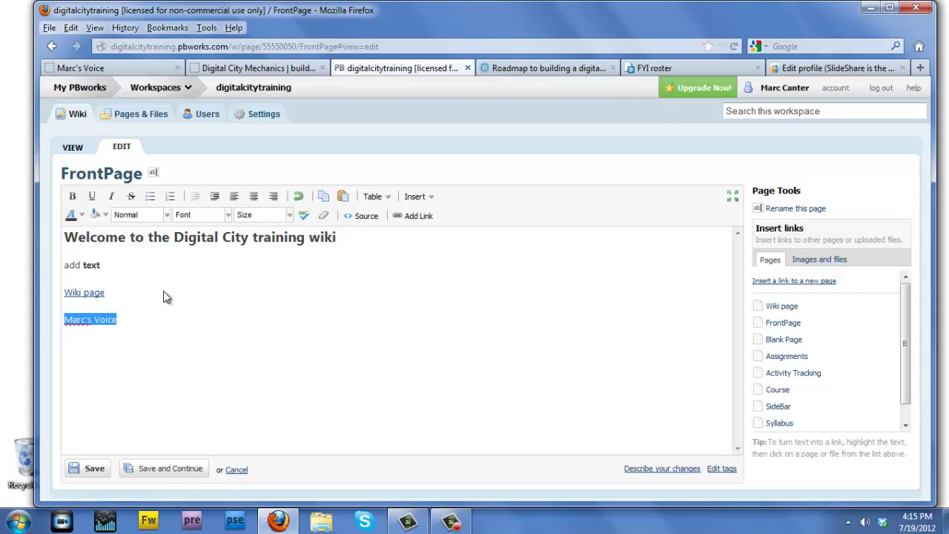
drag(128, 323, 54, 326)
click(419, 216)
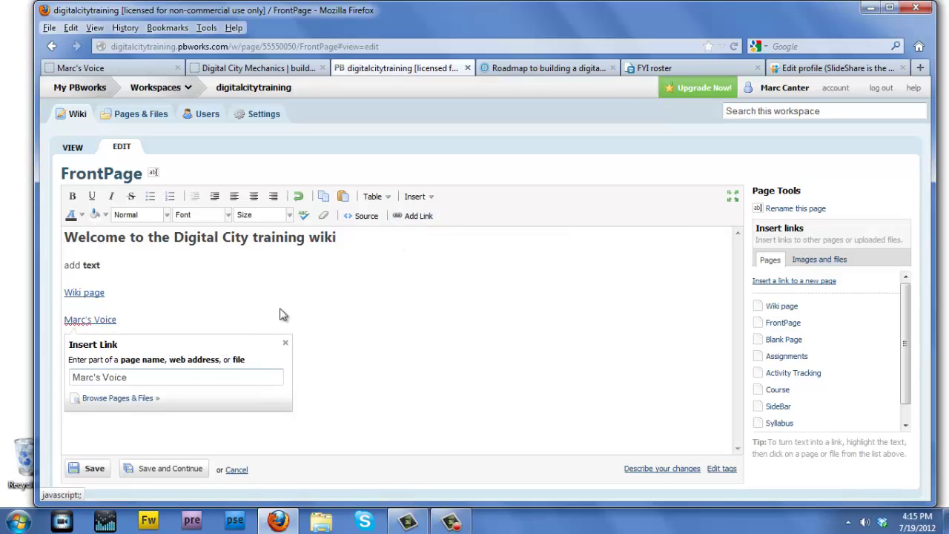
click(141, 399)
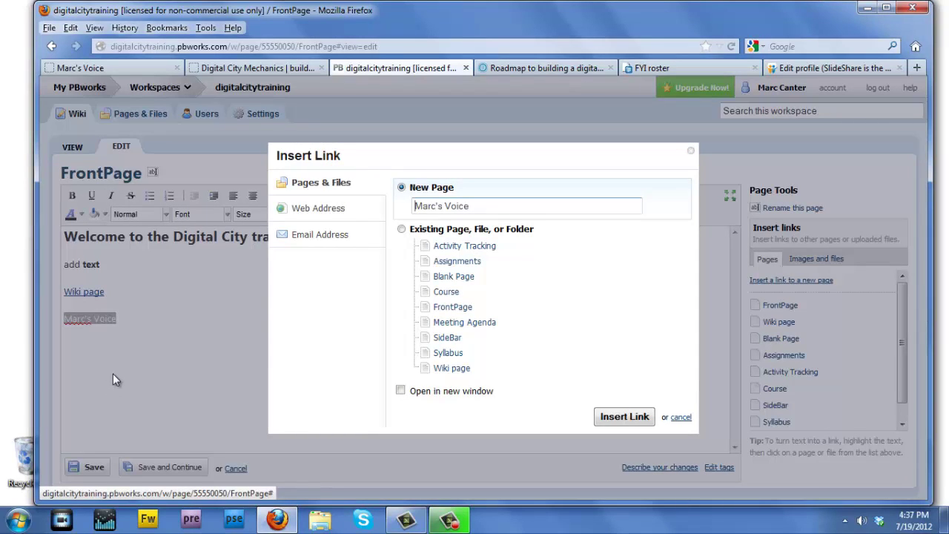
click(331, 209)
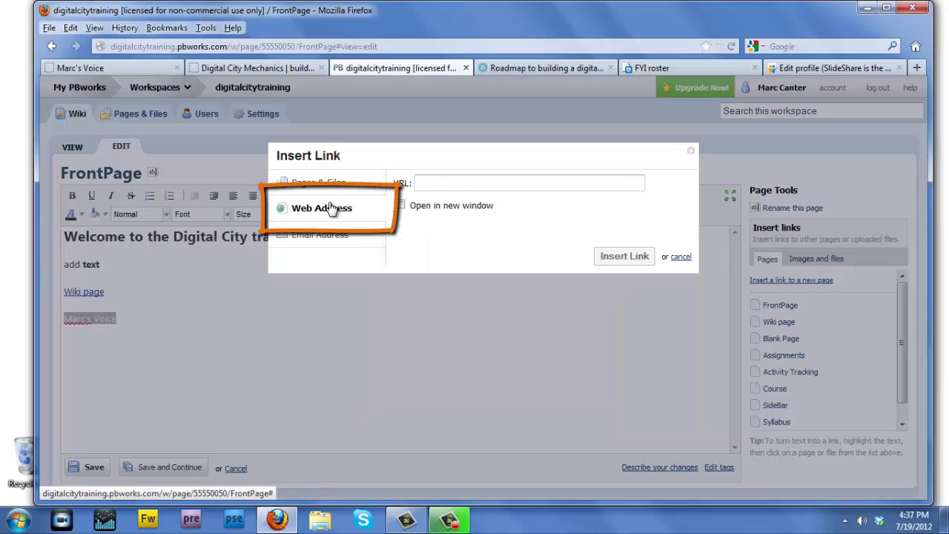
click(449, 185)
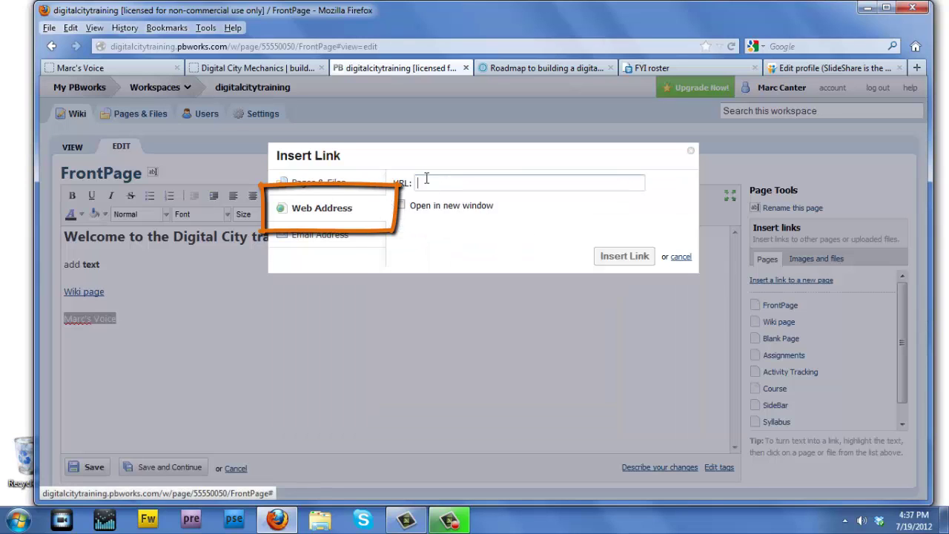
text(http)
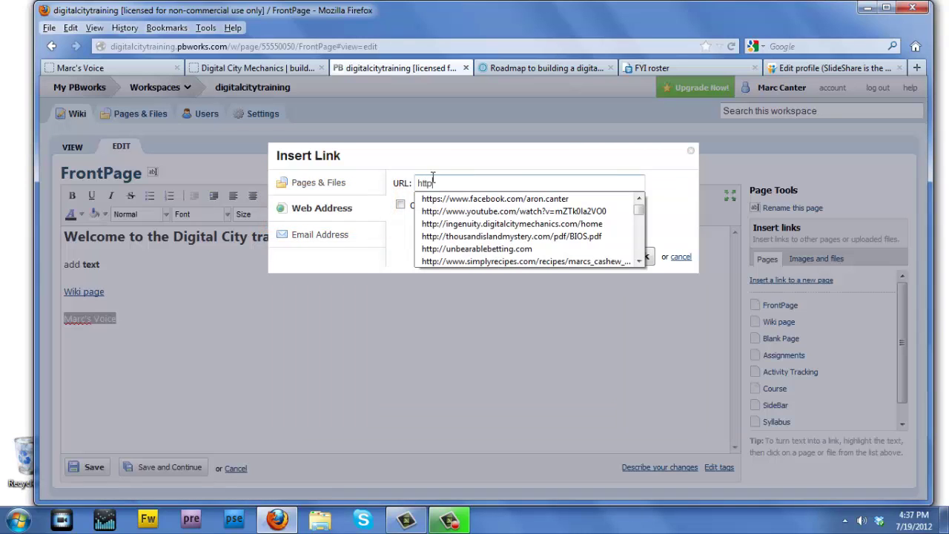
text(://marc)
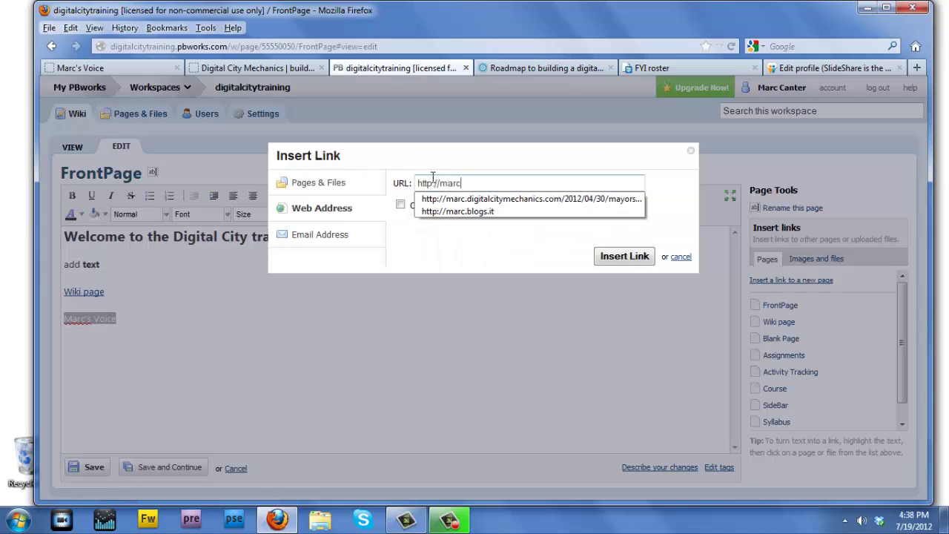
click(453, 211)
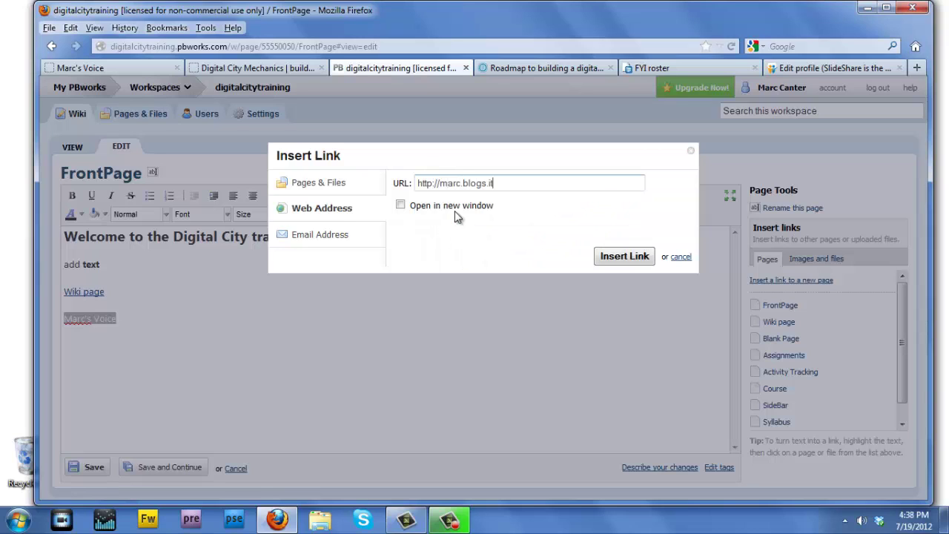
click(404, 206)
click(612, 256)
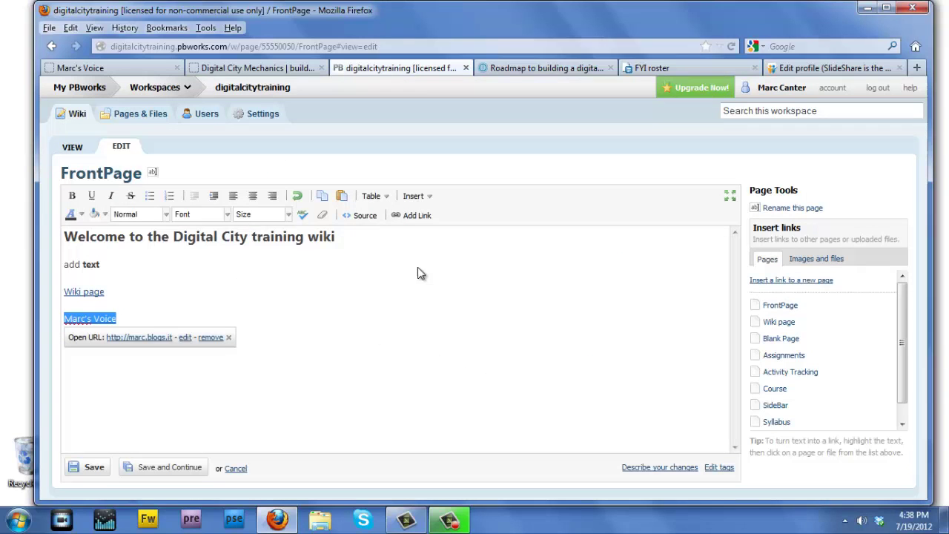
click(200, 295)
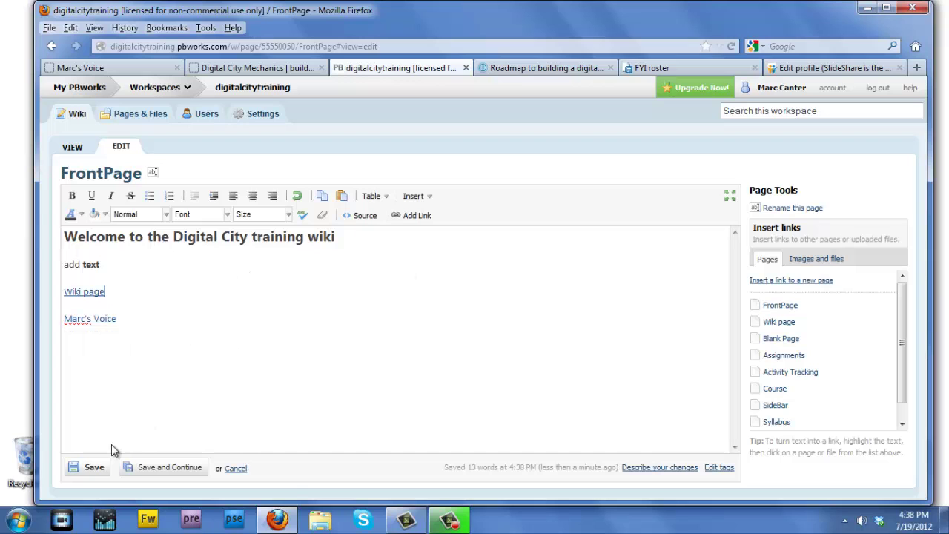
click(89, 468)
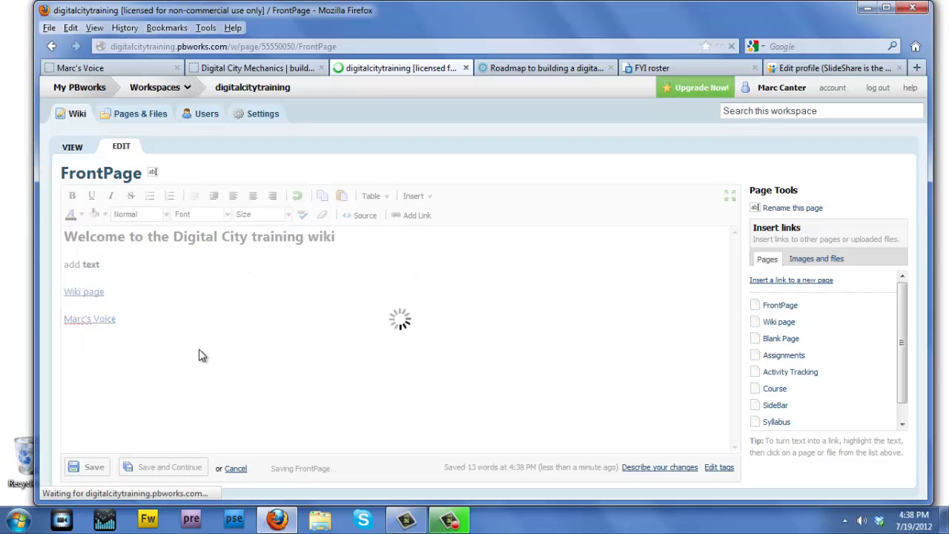
Step: Test the Marc's Voice link by opening the blog, then close its tab
click(100, 309)
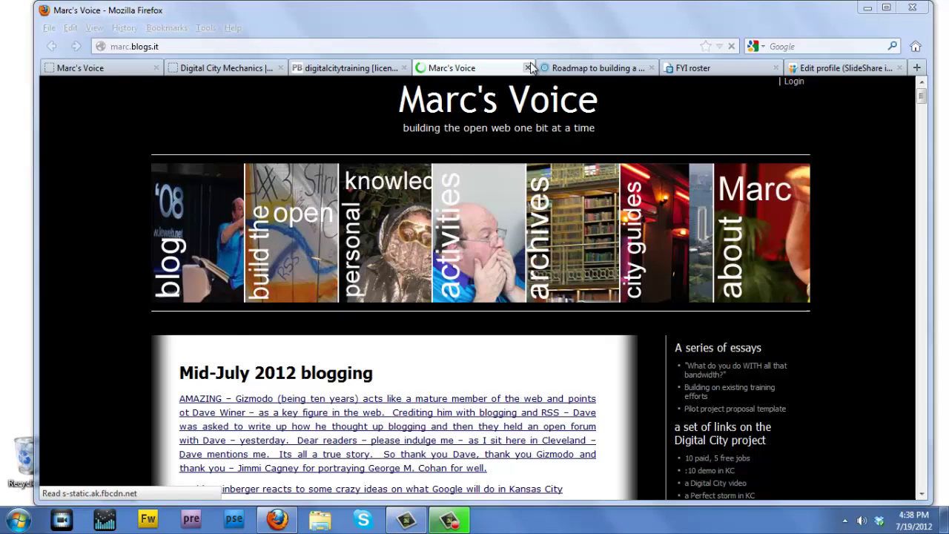
click(527, 67)
click(261, 300)
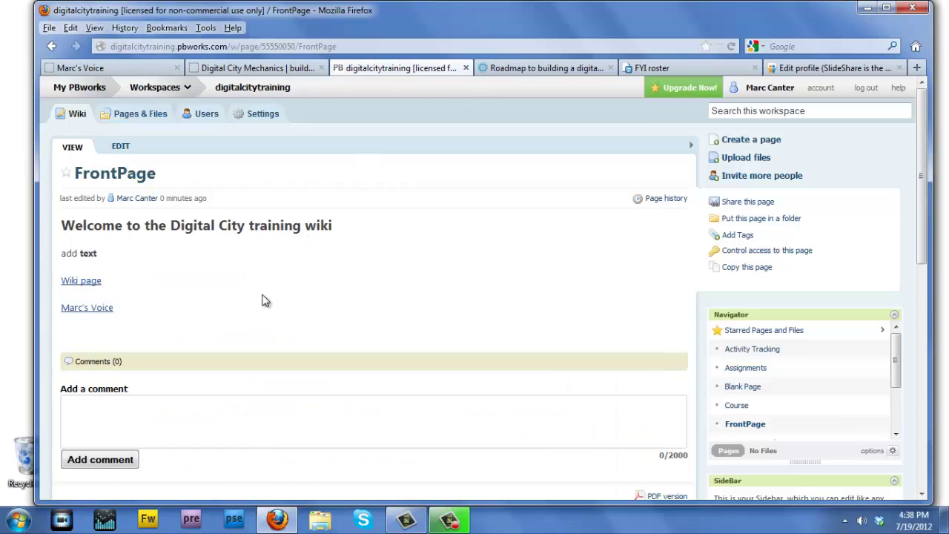